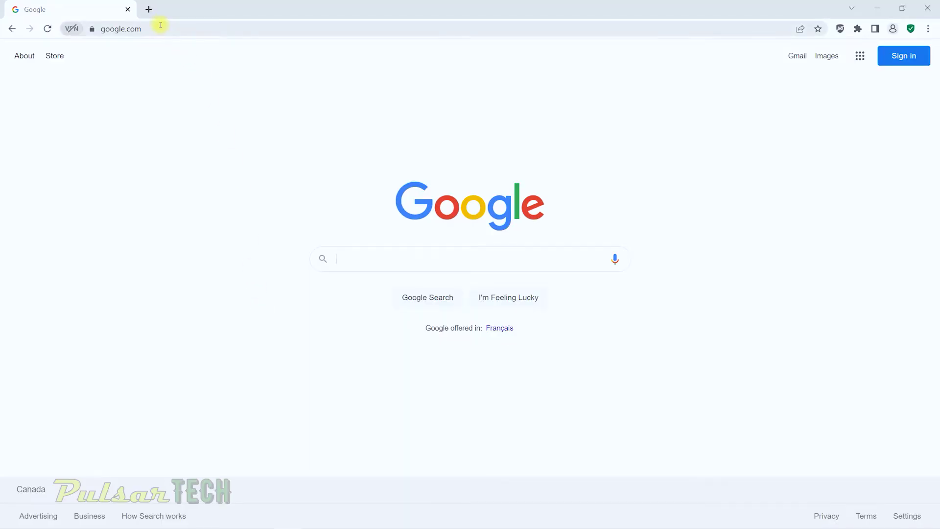
# Go to privateinternetaccess.com in Chrome's address bar
pyautogui.click(160, 24)
pyautogui.write('p')
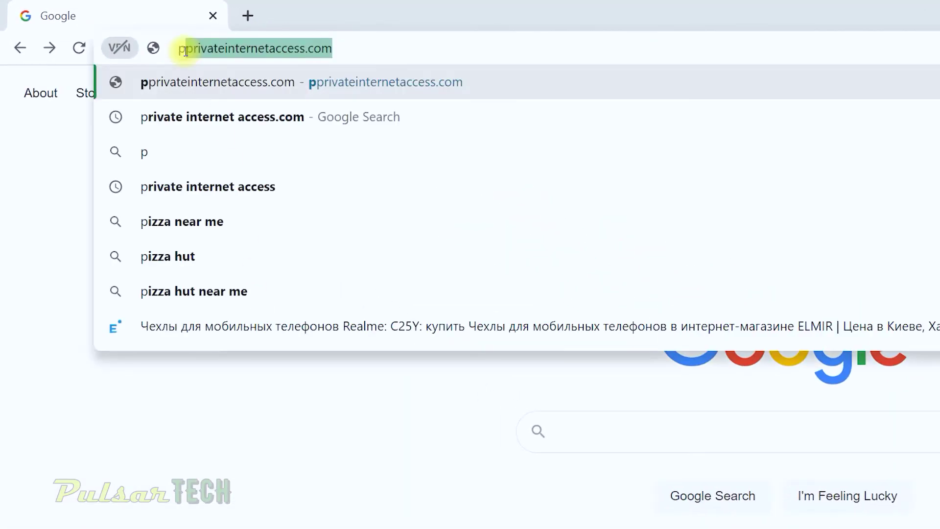
pyautogui.write('rivateinternetaccess.com')
pyautogui.press('Return')
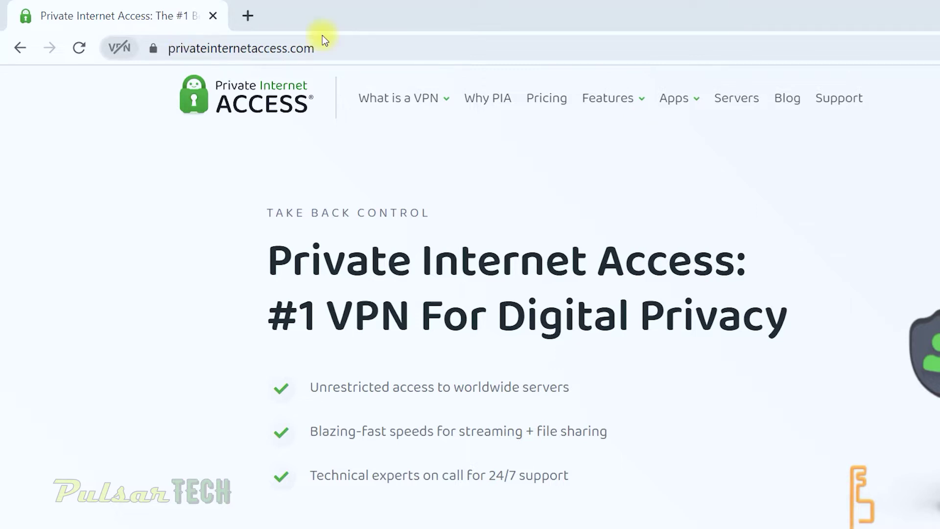
# Choose Windows from the site's Apps menu to reach the Windows VPN download page
pyautogui.moveTo(447, 98)
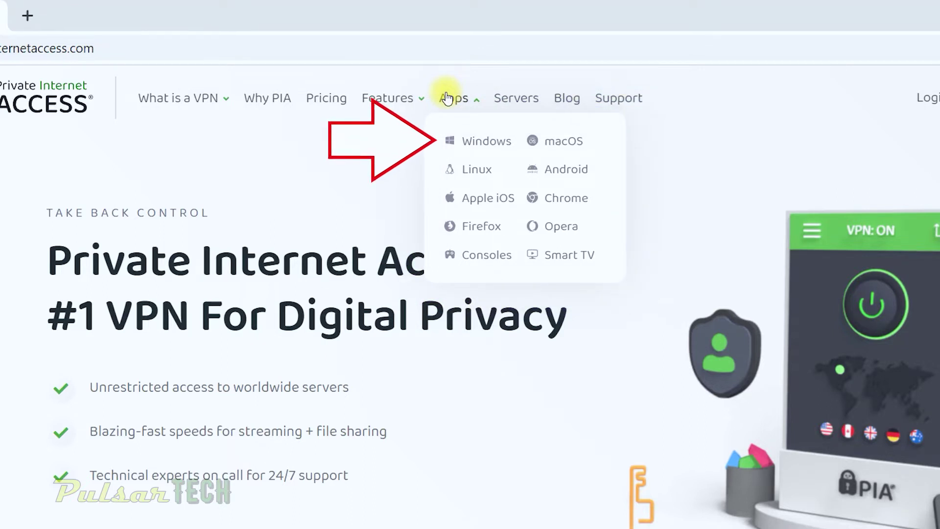
pyautogui.click(486, 147)
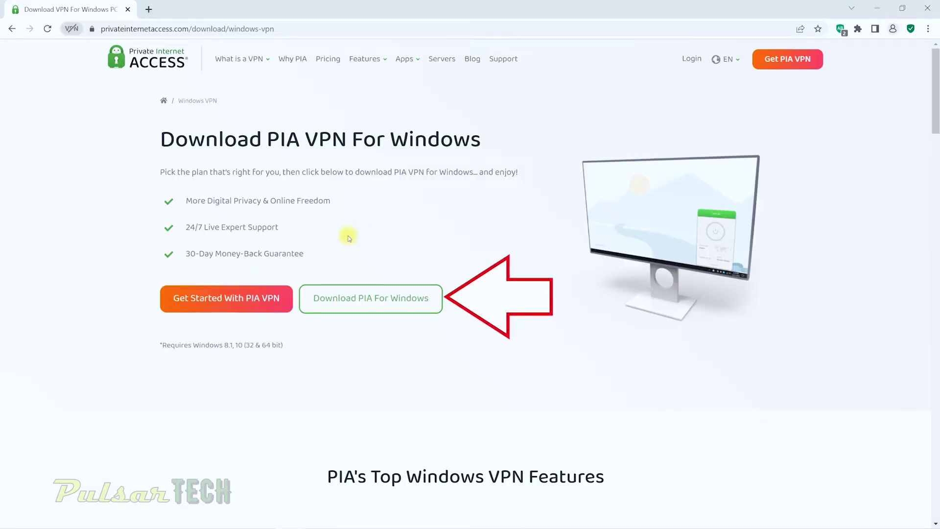
# Jump to the 64-bit and 32-bit download links, then open This PC with Win+E
pyautogui.click(366, 302)
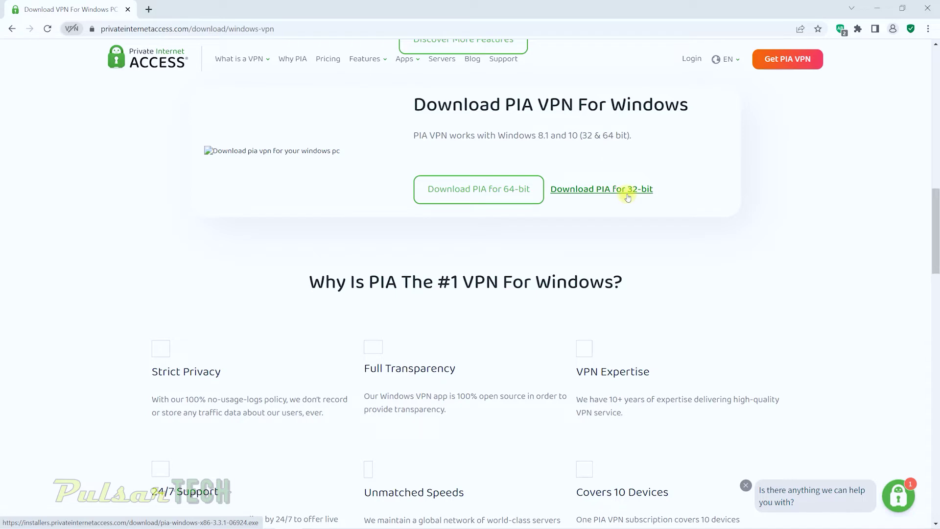
pyautogui.press('super+e')
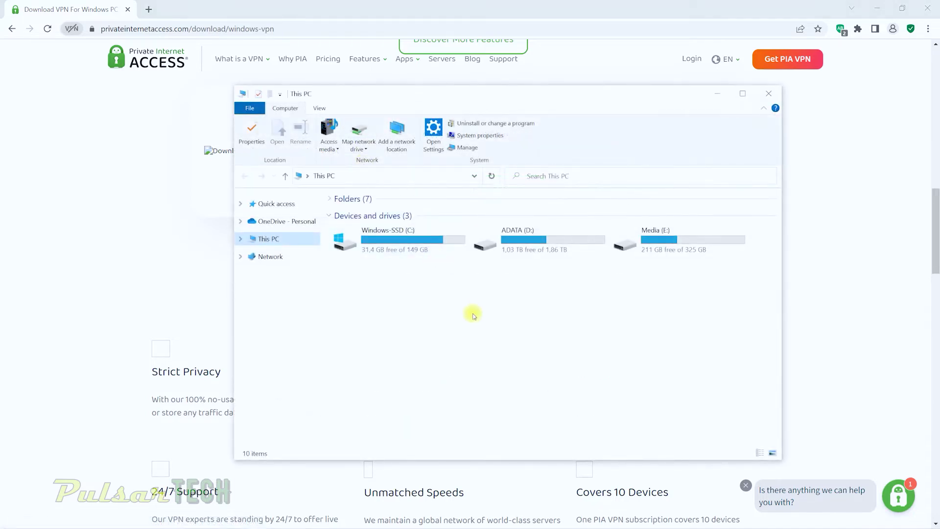
# Confirm the 64-bit system type in This PC's Properties, then download the 64-bit installer
pyautogui.rightClick(485, 365)
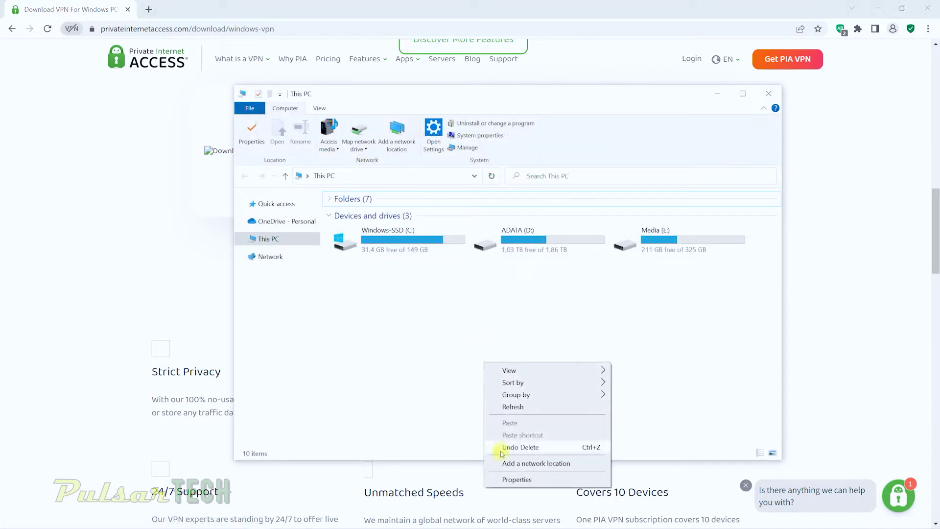
pyautogui.click(505, 480)
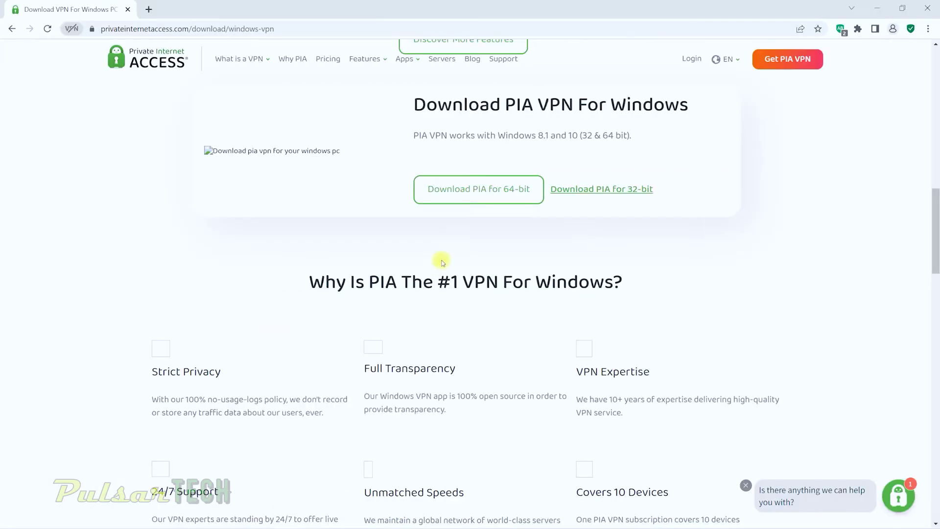
pyautogui.click(465, 190)
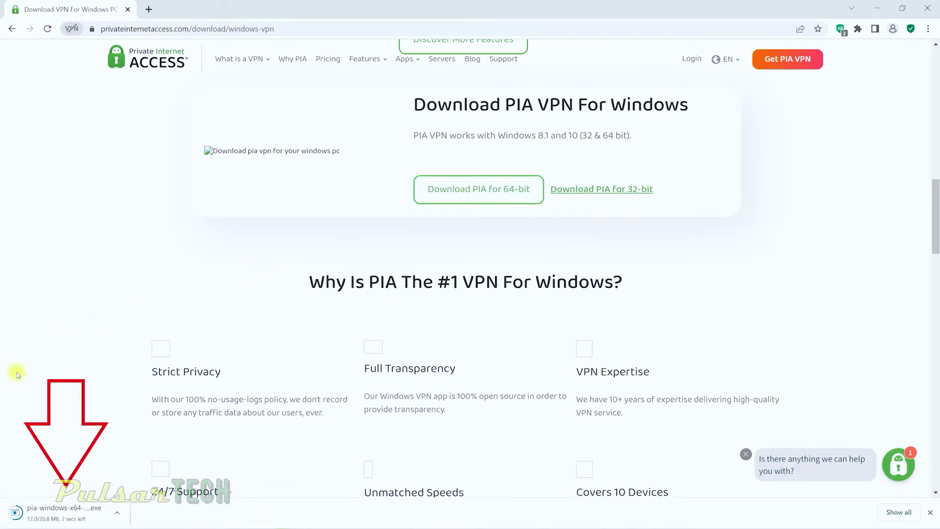
# Run the downloaded pia-windows-x64 installer and minimize Chrome
pyautogui.click(66, 508)
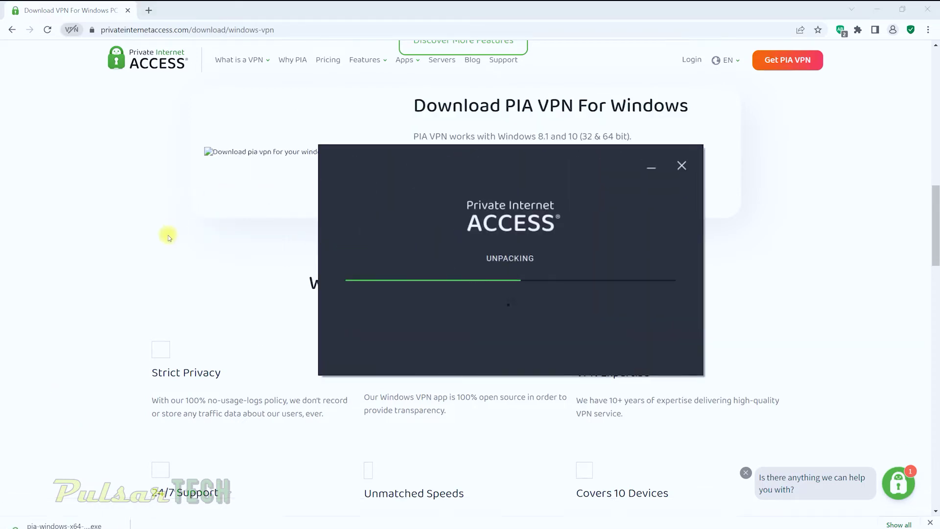
pyautogui.click(877, 7)
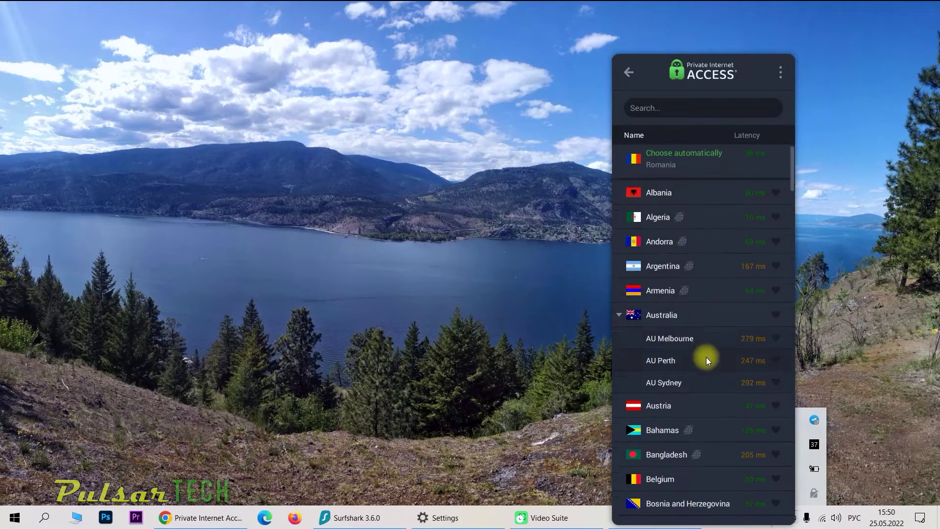
# Scroll up and down through PIA's server list of countries and latencies
pyautogui.scroll(-5, 706, 357)
pyautogui.scroll(-10, 707, 362)
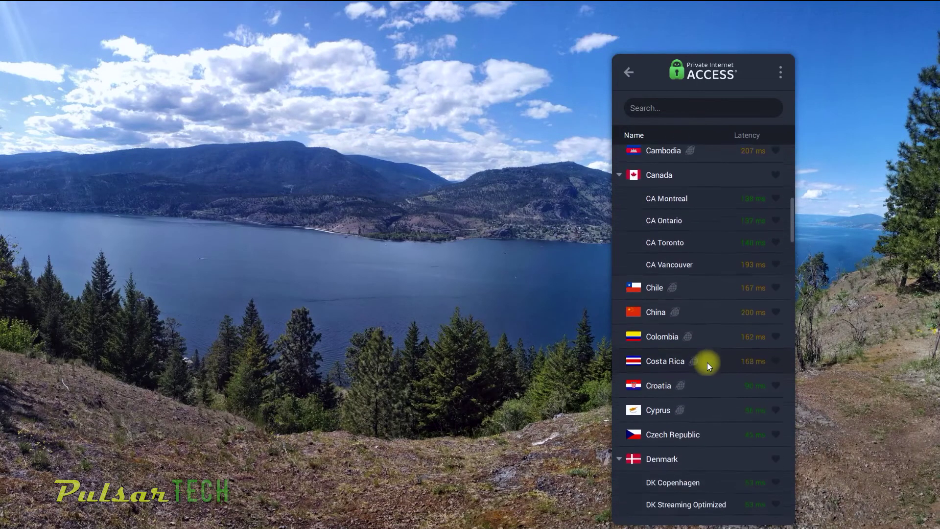
pyautogui.scroll(-10, 708, 367)
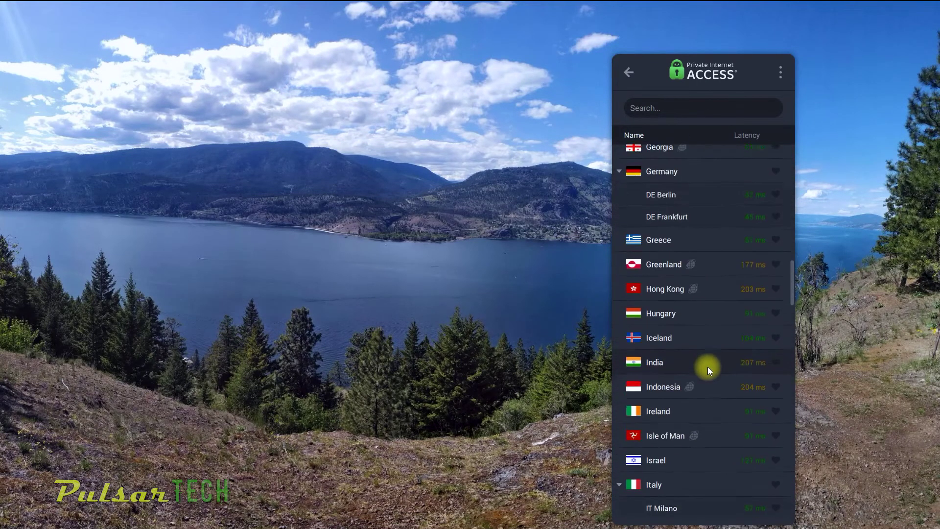
pyautogui.scroll(15, 707, 366)
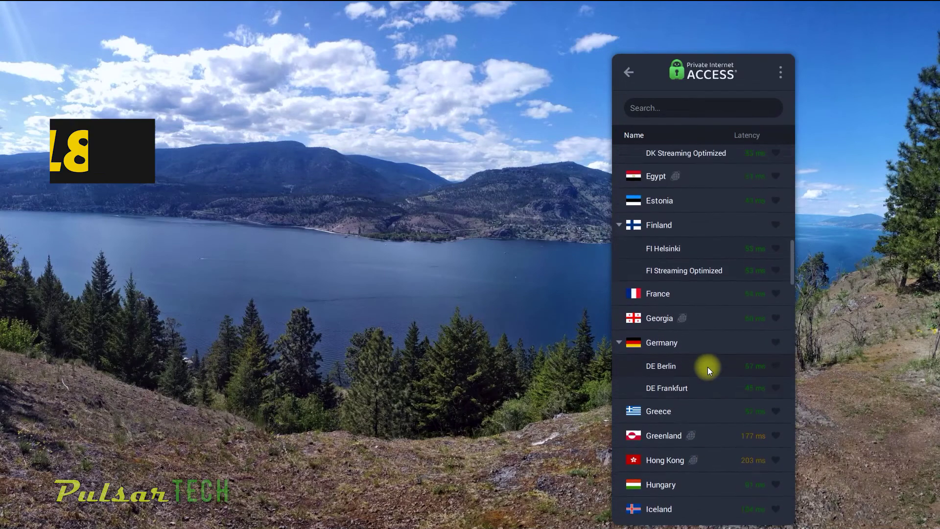
pyautogui.scroll(5, 708, 368)
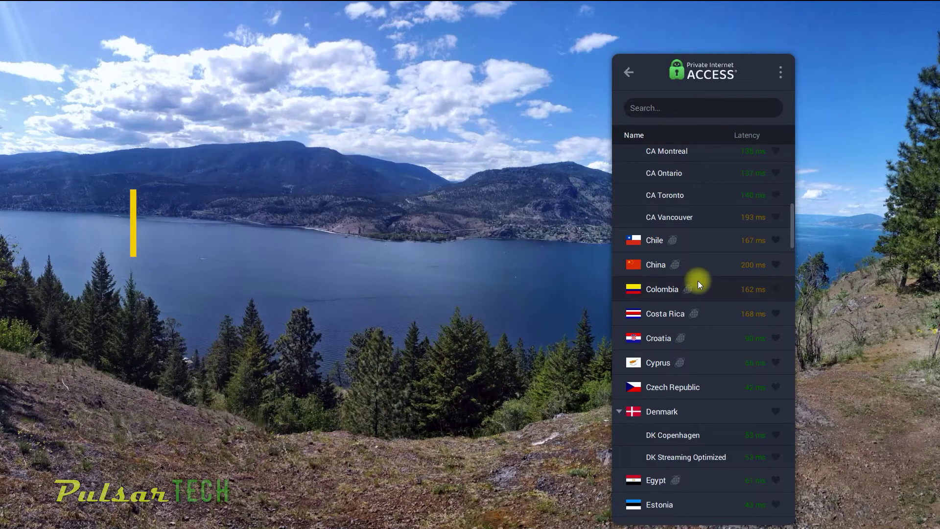
pyautogui.scroll(-3, 714, 391)
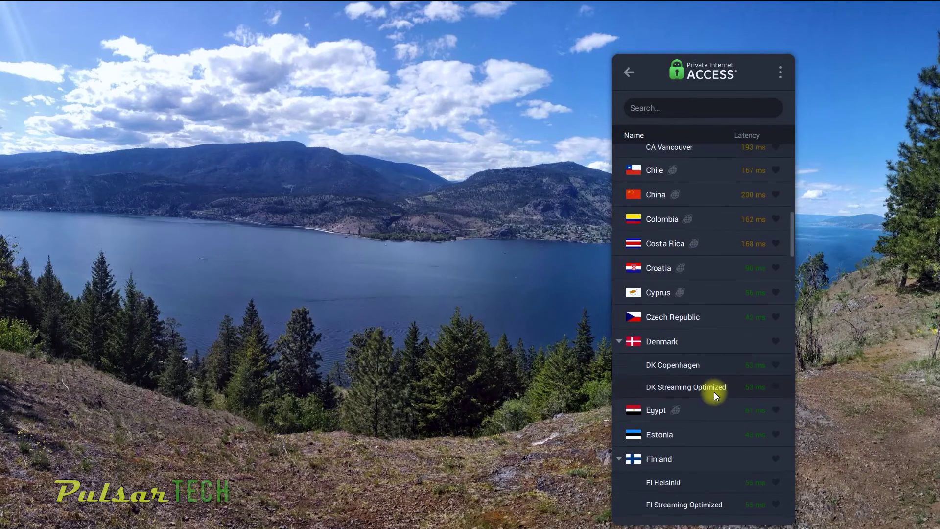
pyautogui.scroll(-10, 714, 395)
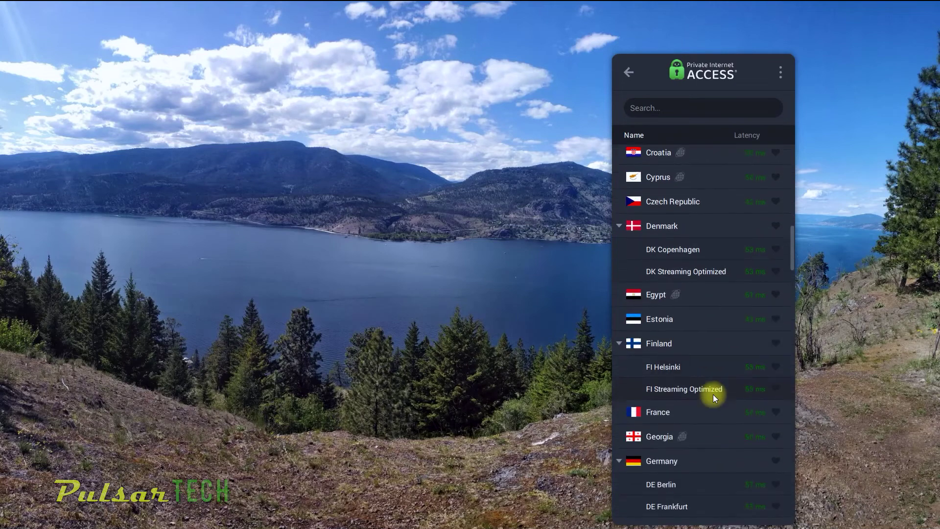
pyautogui.scroll(-6, 713, 395)
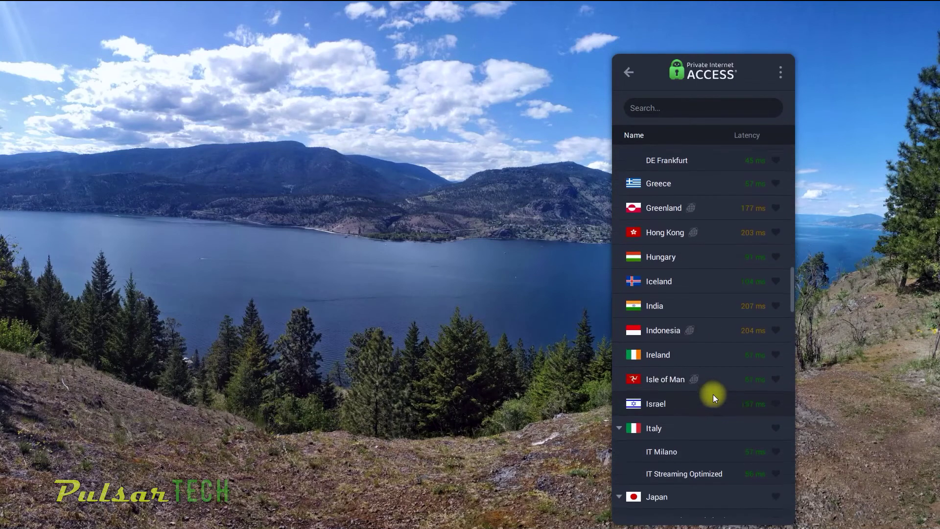
pyautogui.scroll(-5, 703, 395)
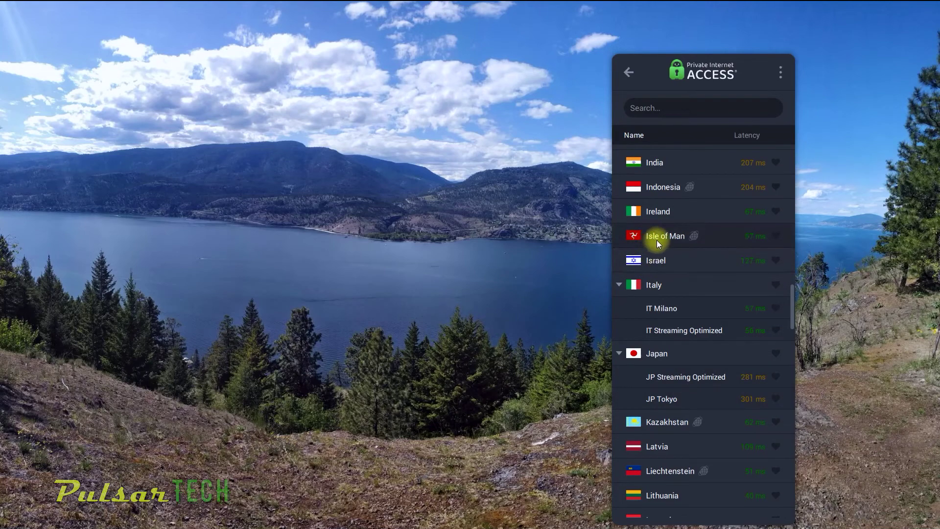
pyautogui.scroll(-6, 713, 340)
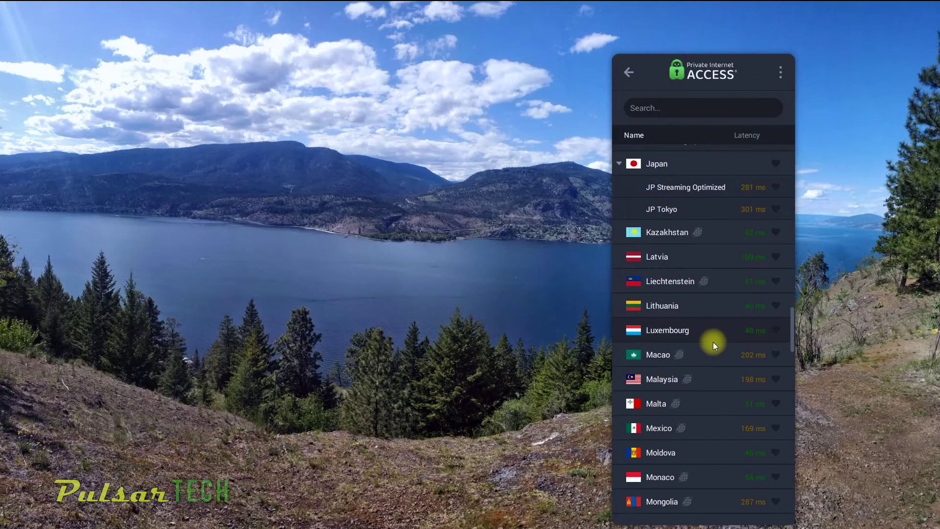
pyautogui.scroll(-4, 713, 342)
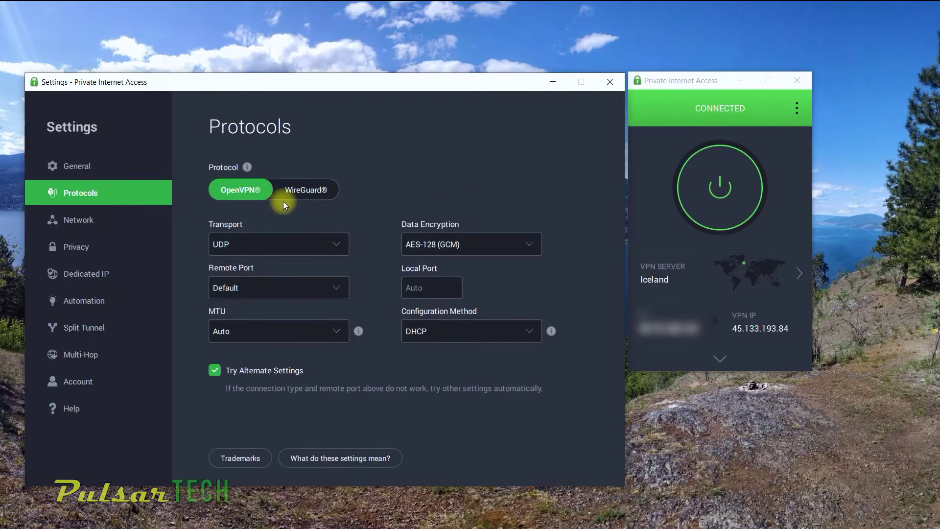
# Set the protocol to OpenVPN with UDP transport and AES-128 (GCM) encryption
pyautogui.click(285, 195)
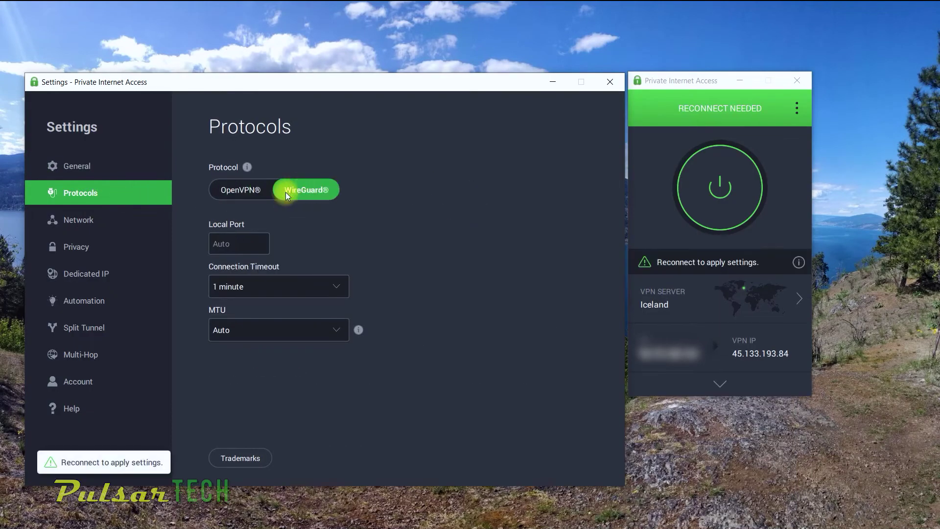
pyautogui.click(247, 190)
pyautogui.click(255, 244)
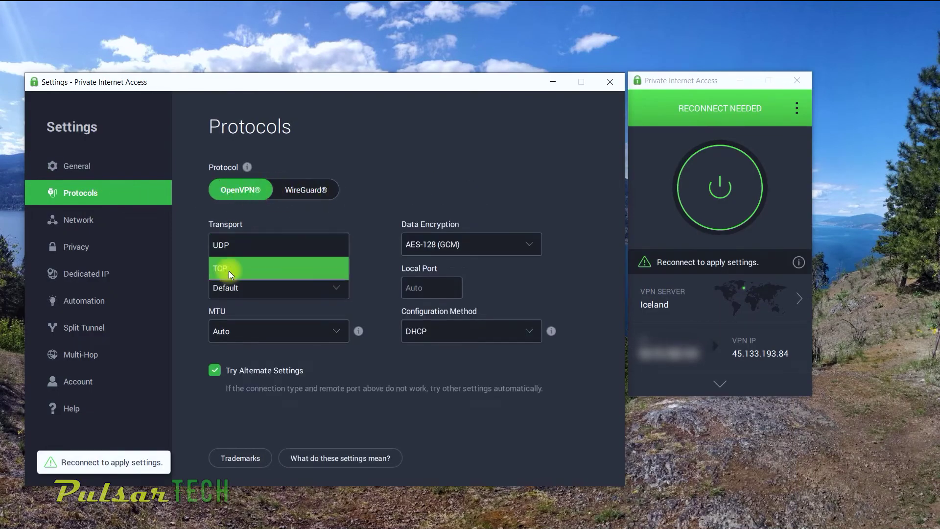
pyautogui.click(231, 243)
pyautogui.click(439, 244)
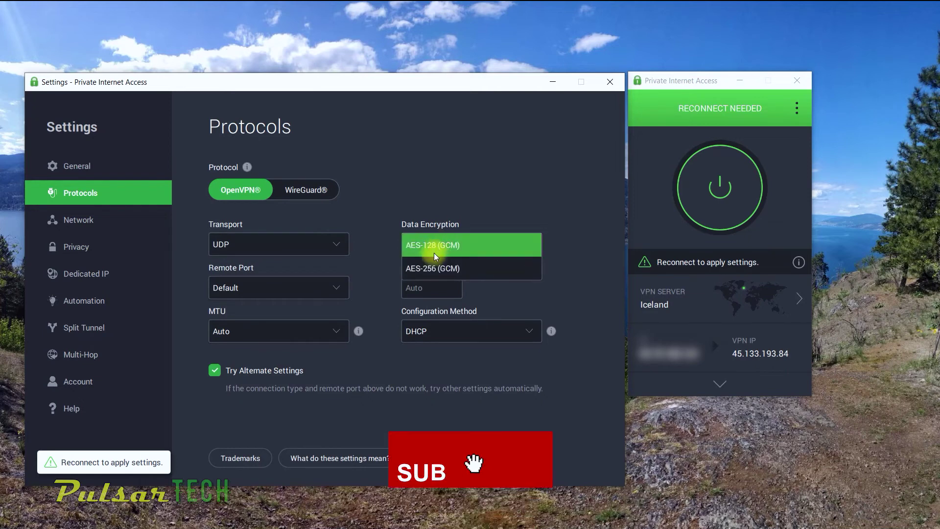
pyautogui.click(430, 250)
# On the Network settings page, keep PIA DNS as the DNS resolver
pyautogui.click(81, 219)
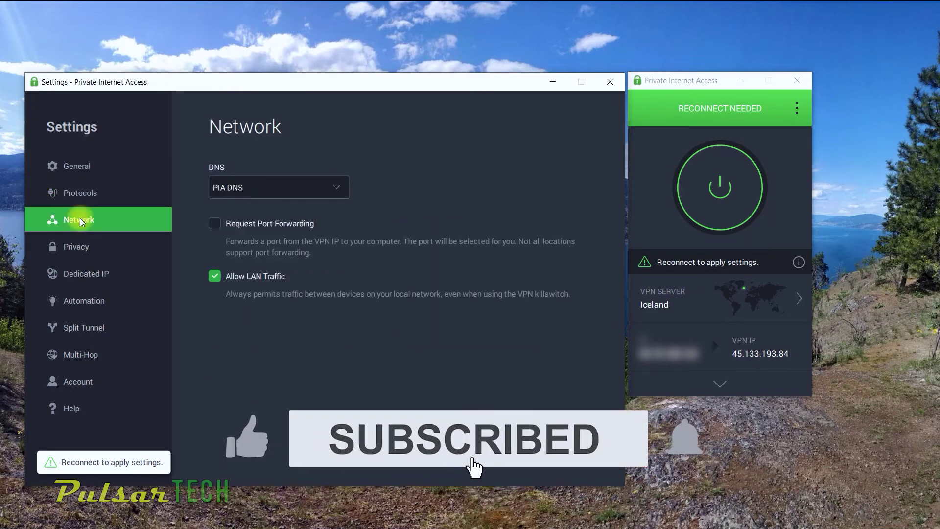
pyautogui.click(249, 189)
pyautogui.click(250, 189)
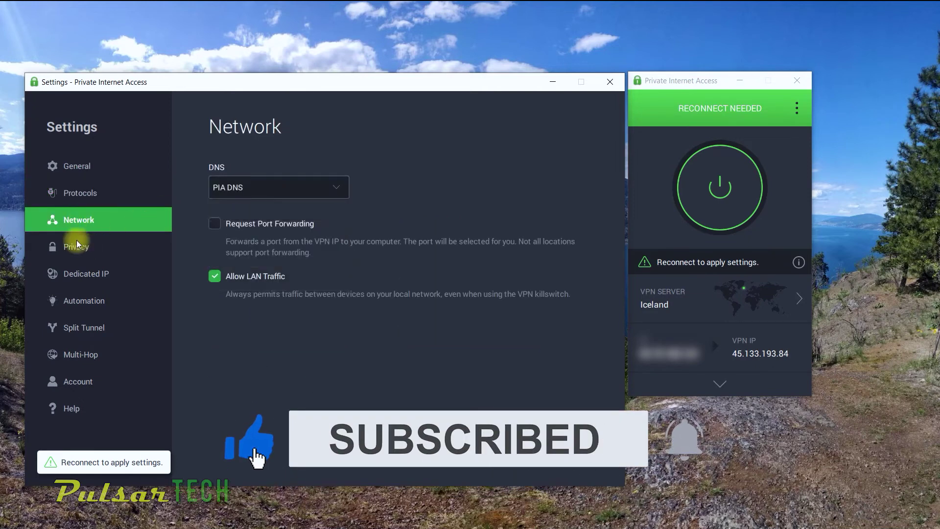
# Browse the Privacy, Dedicated IP, Automation, Split Tunnel and Multi-Hop settings pages
pyautogui.click(78, 245)
pyautogui.click(86, 280)
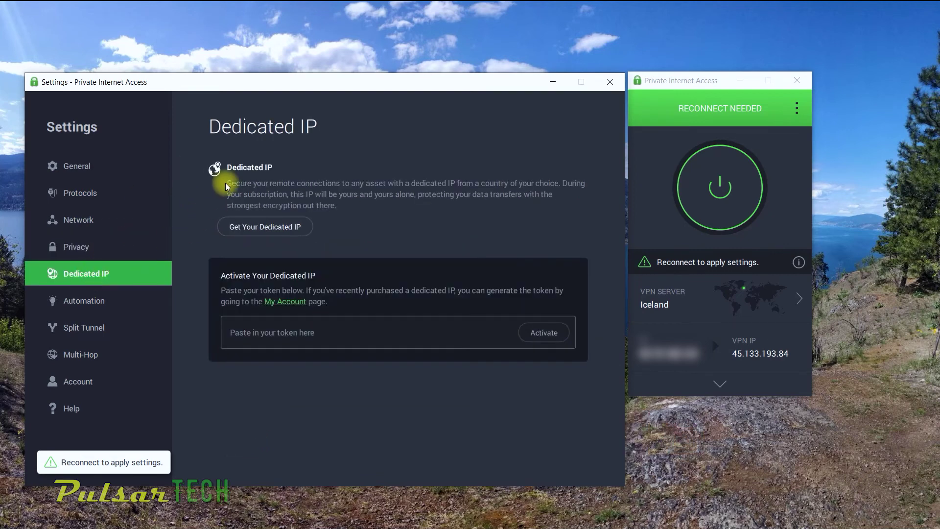
pyautogui.click(95, 300)
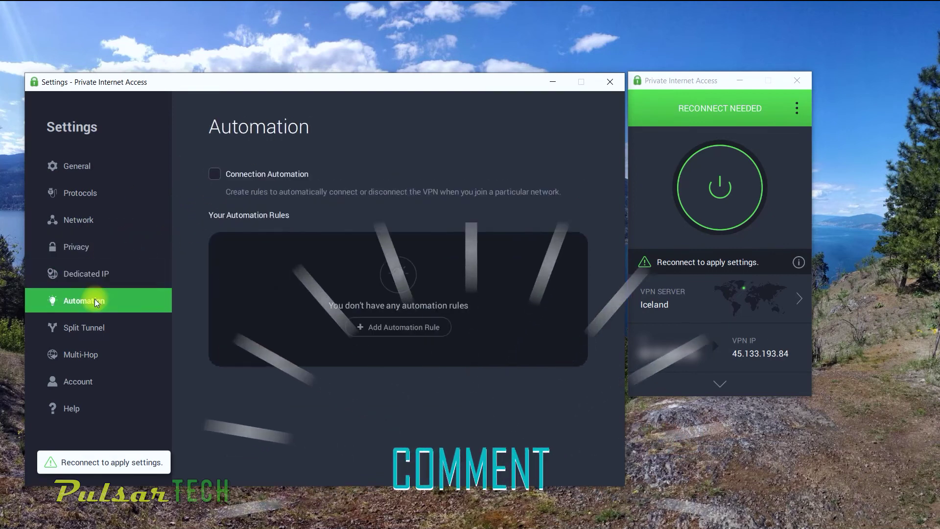
pyautogui.click(93, 328)
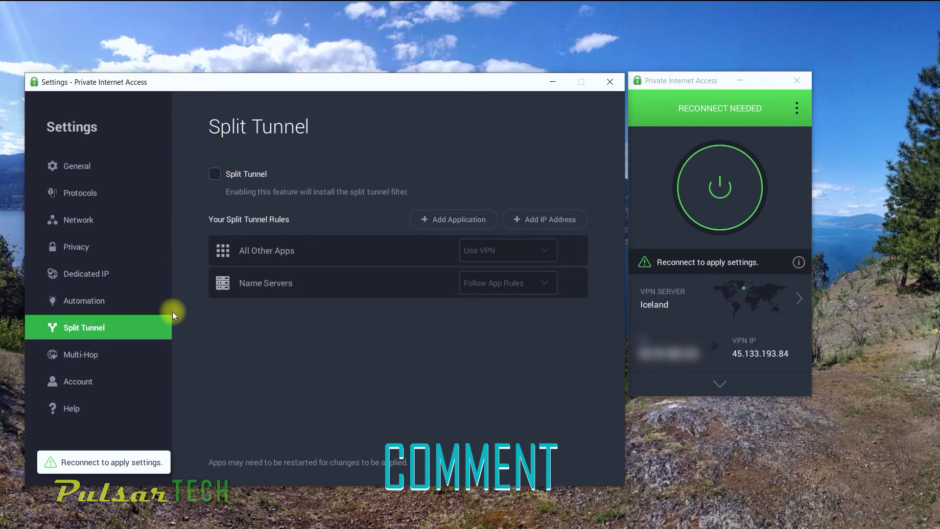
pyautogui.click(81, 355)
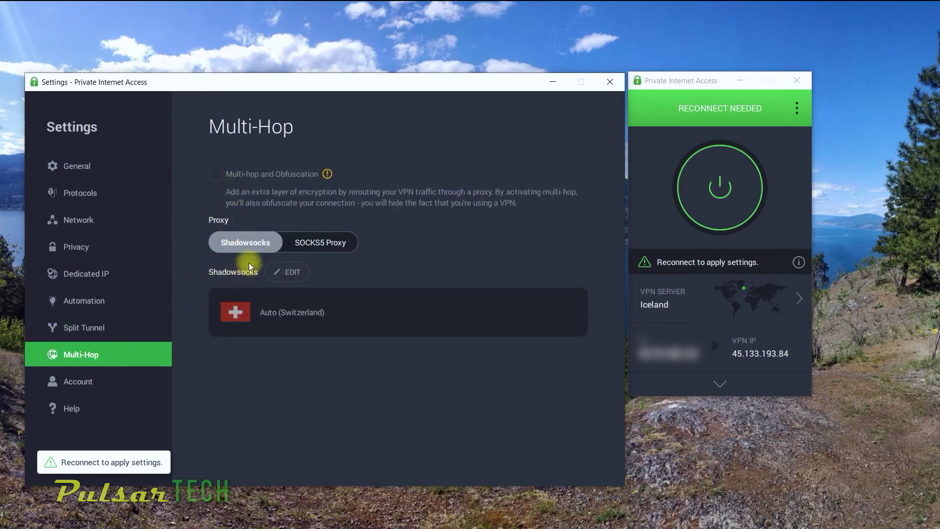
pyautogui.moveTo(326, 176)
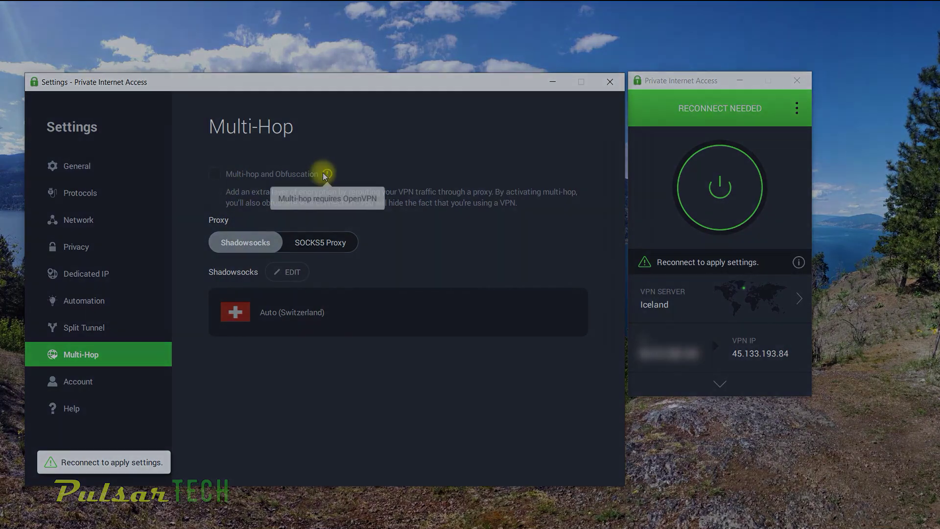